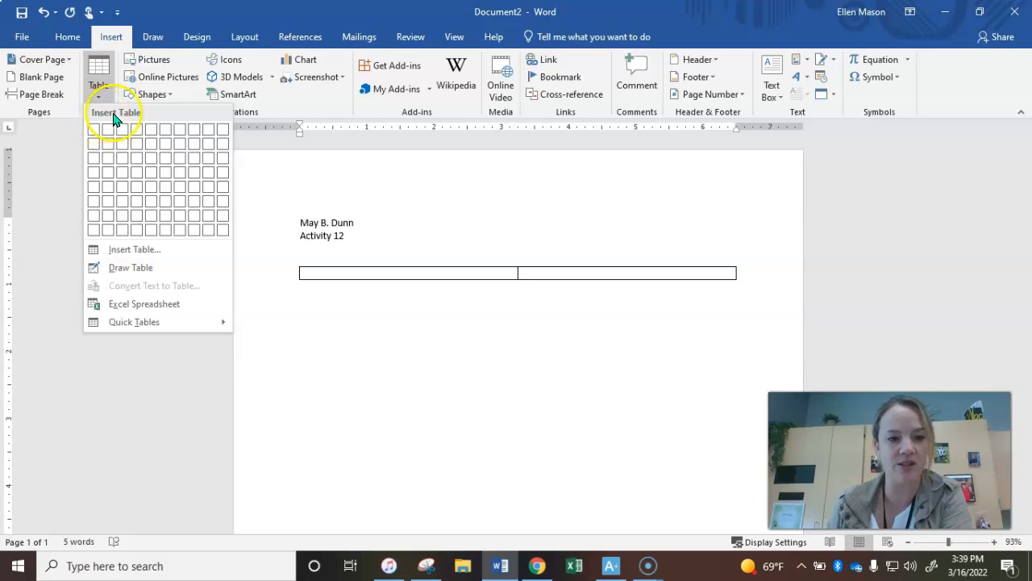
- Insert a table with 5 columns and 5 rows below the heading lines and check it against the Google Slides instructions in Chrome
click(150, 193)
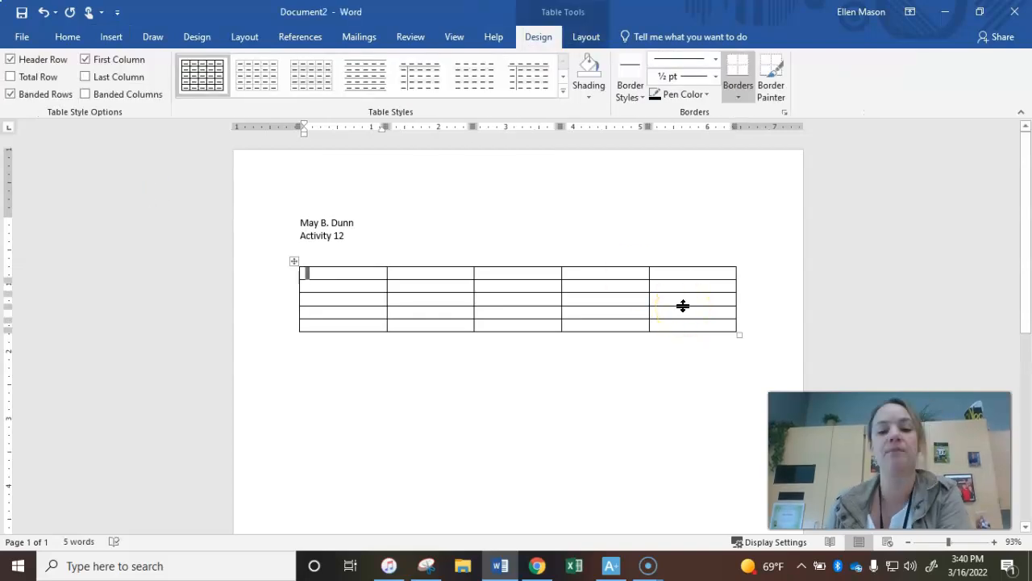
click(536, 565)
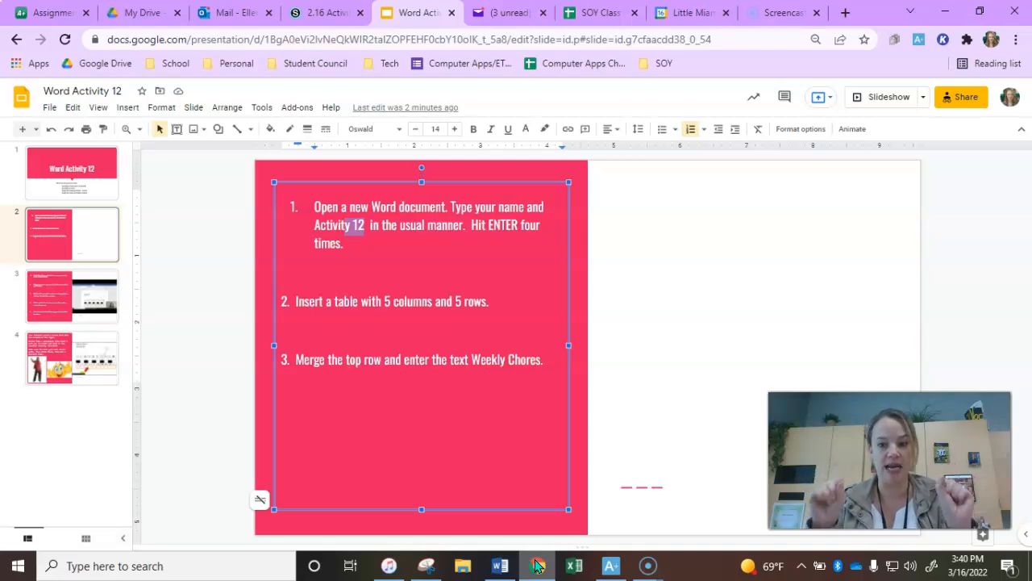
click(501, 566)
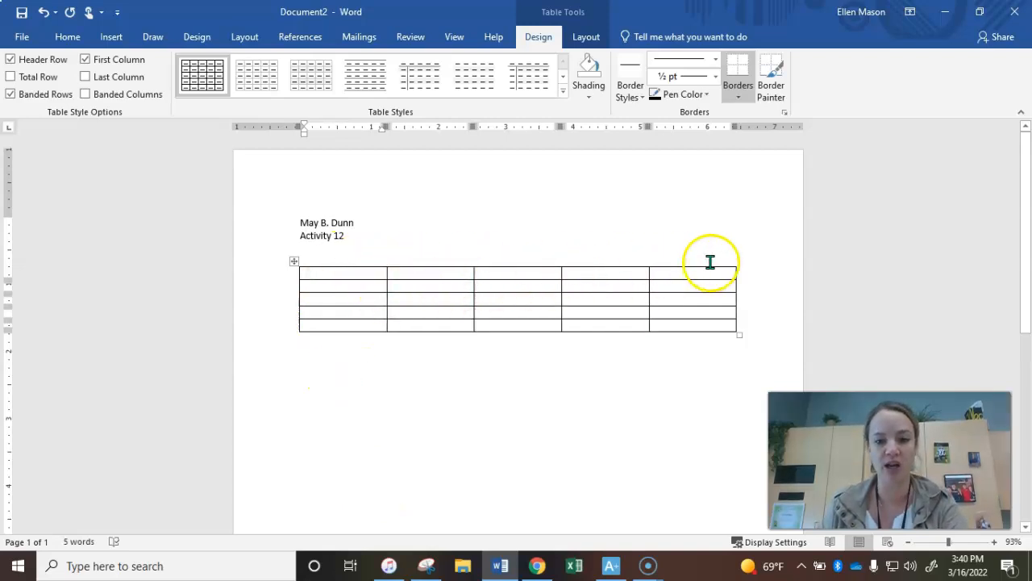
click(470, 379)
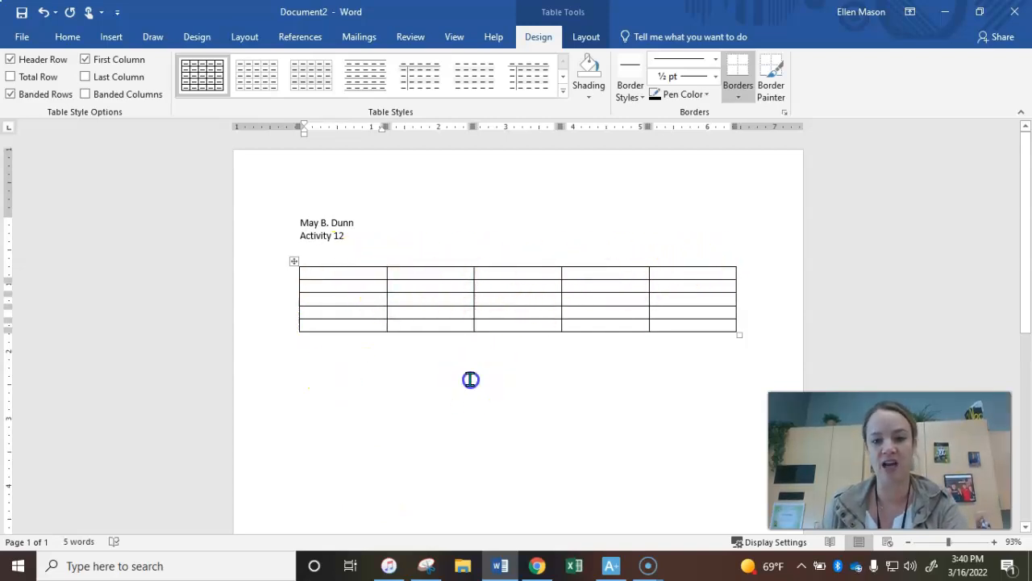
- Merge all five cells of the table's top row into a single cell
click(341, 271)
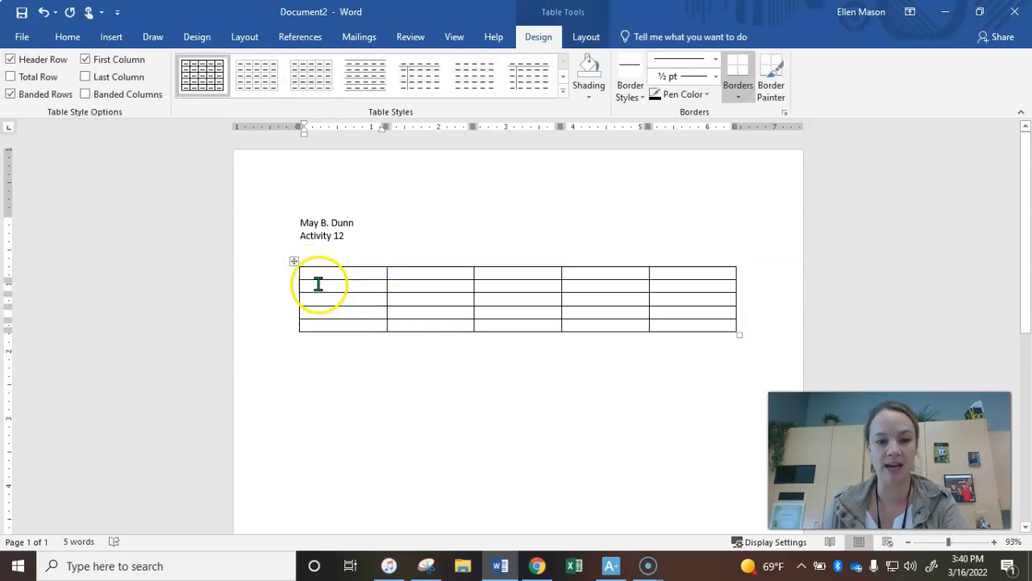
click(311, 271)
drag(373, 271, 682, 264)
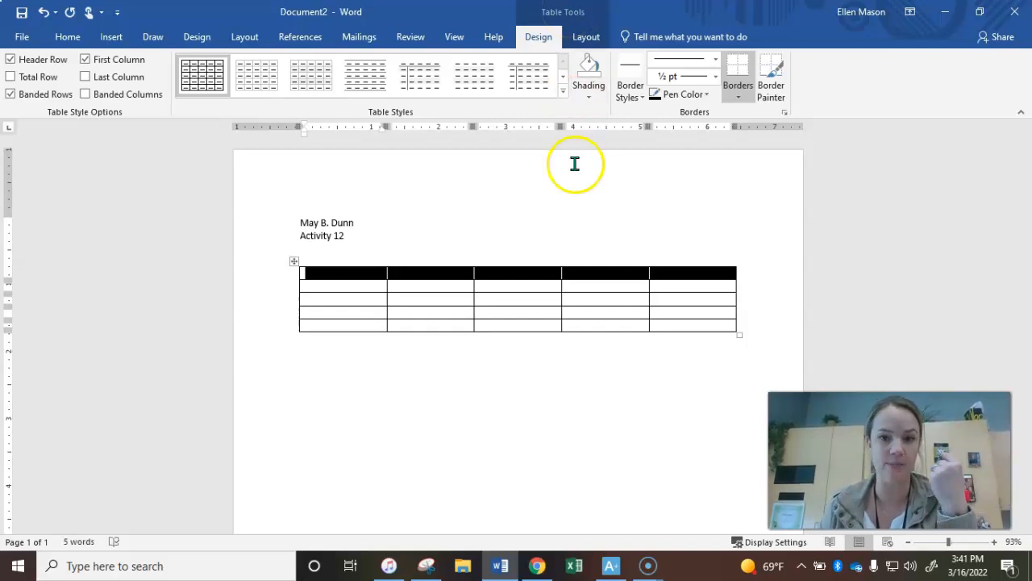
click(578, 37)
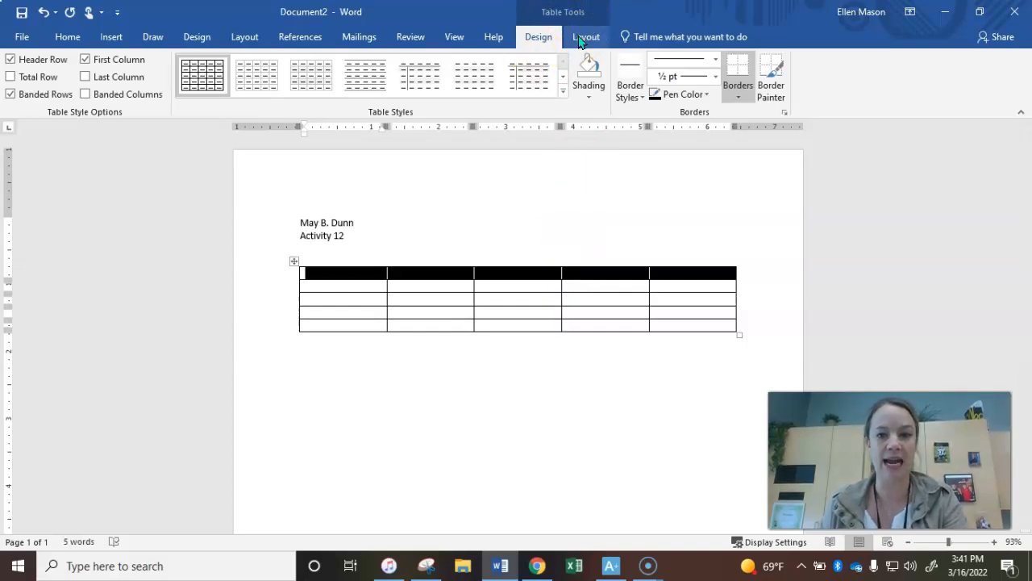
click(584, 38)
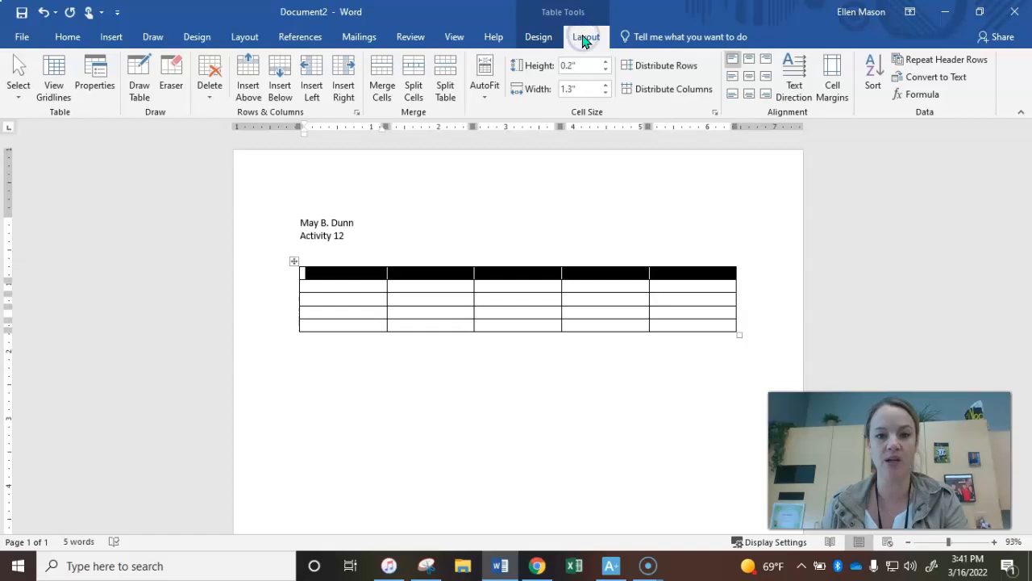
click(380, 77)
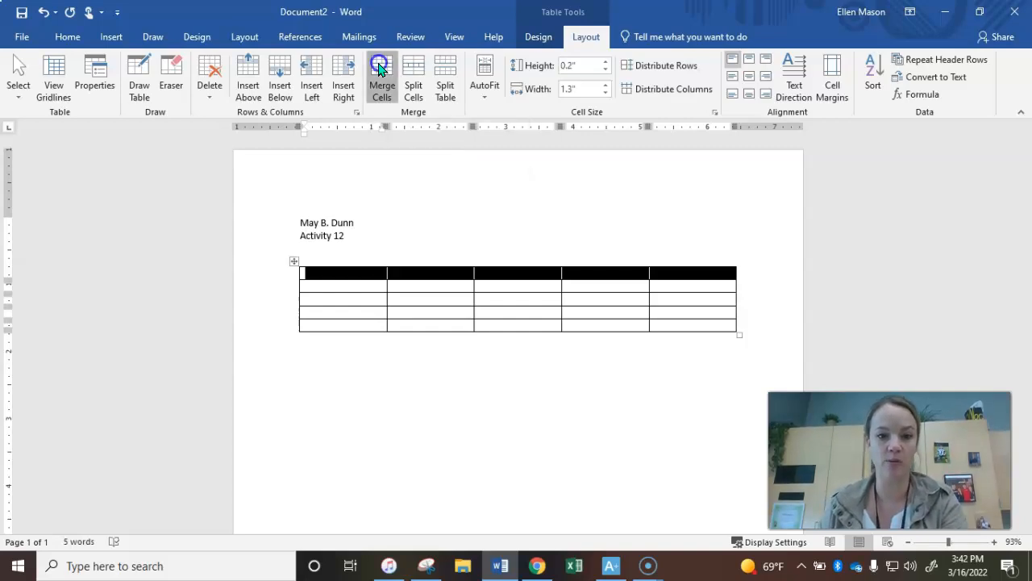
click(511, 392)
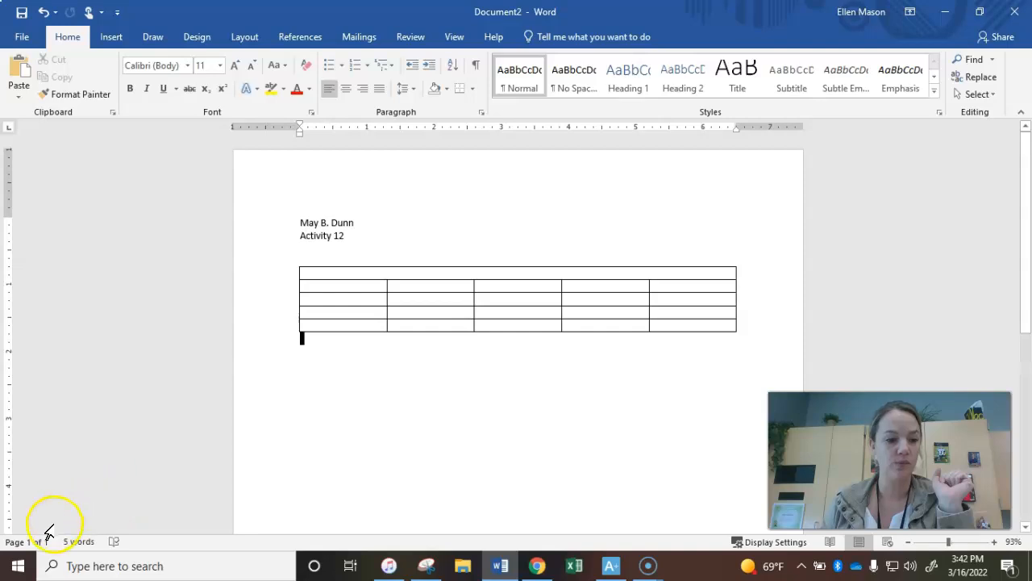
- Check the required title in the Google Slides instructions and enter "Weekly Chores" in the merged top row of the Word table
key(alt+Tab)
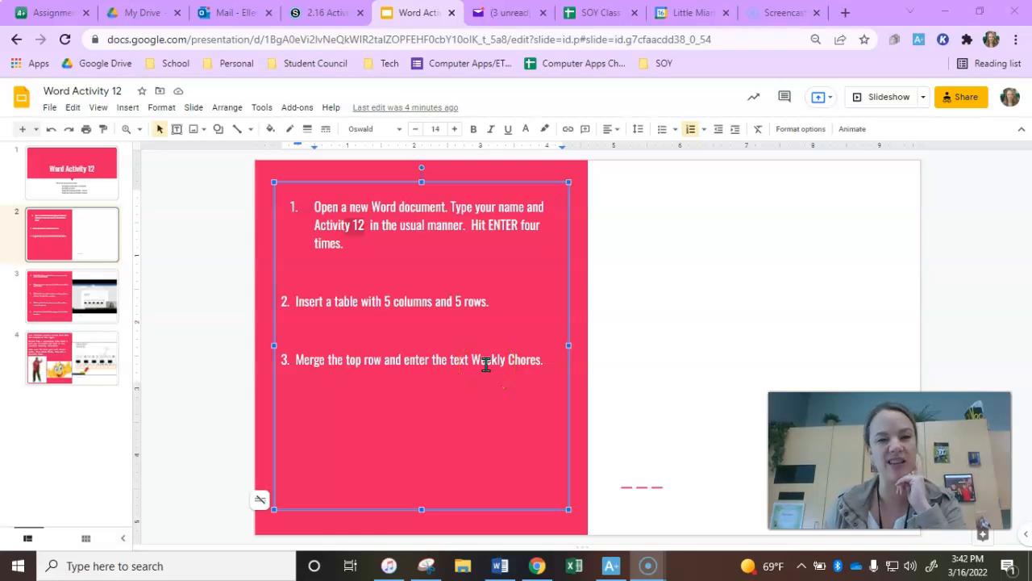
click(499, 567)
click(531, 276)
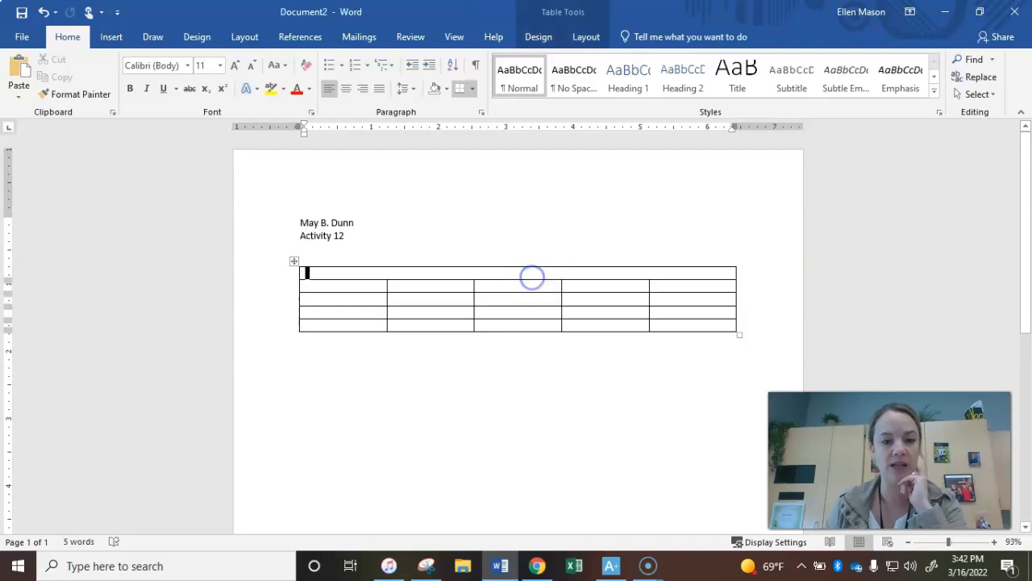
text(Weekly Chores)
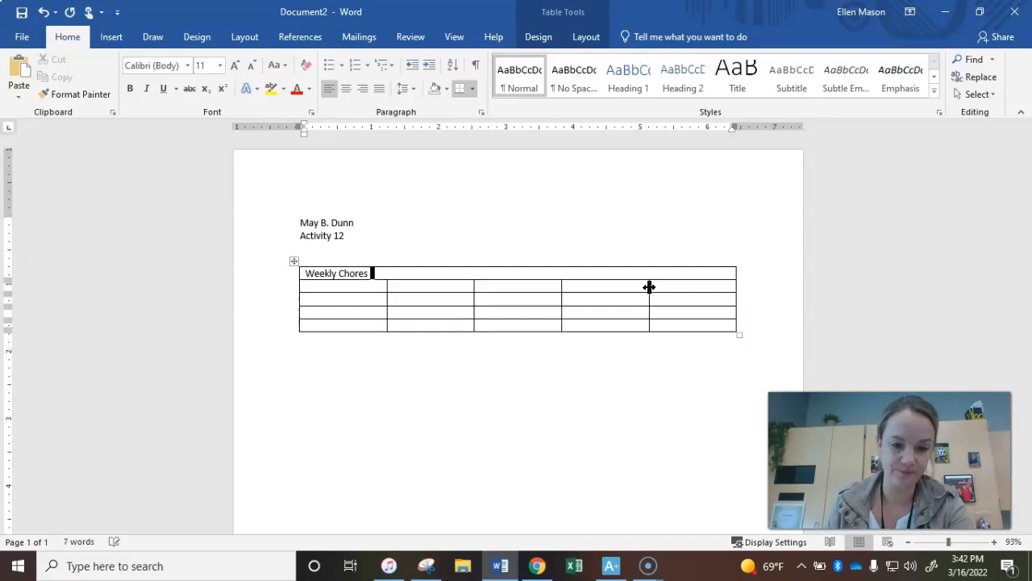
click(492, 352)
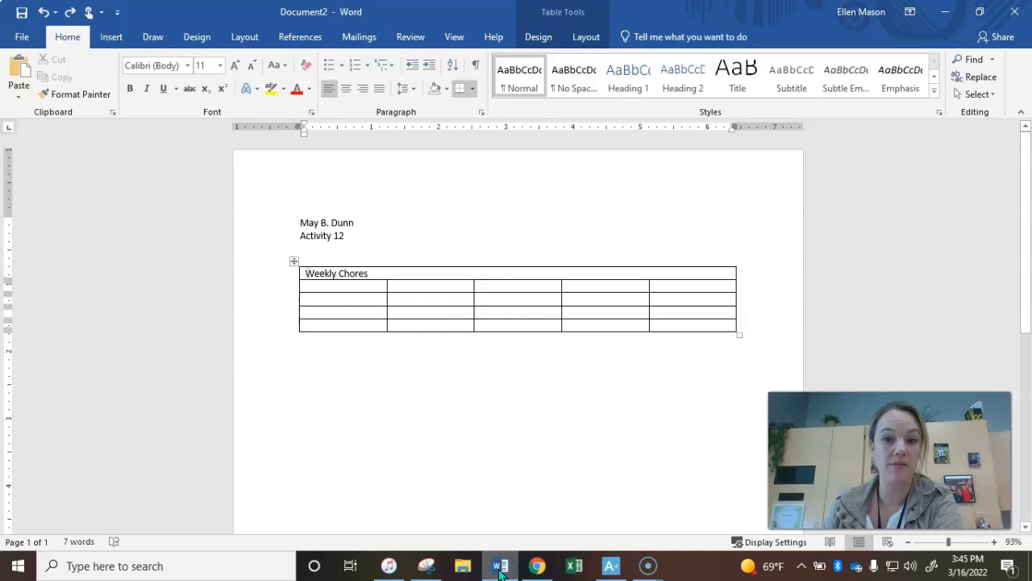
- Switch to the Google Slides instructions in Chrome and read steps 5 to 7 on formatting the Weekly Chores text
click(345, 276)
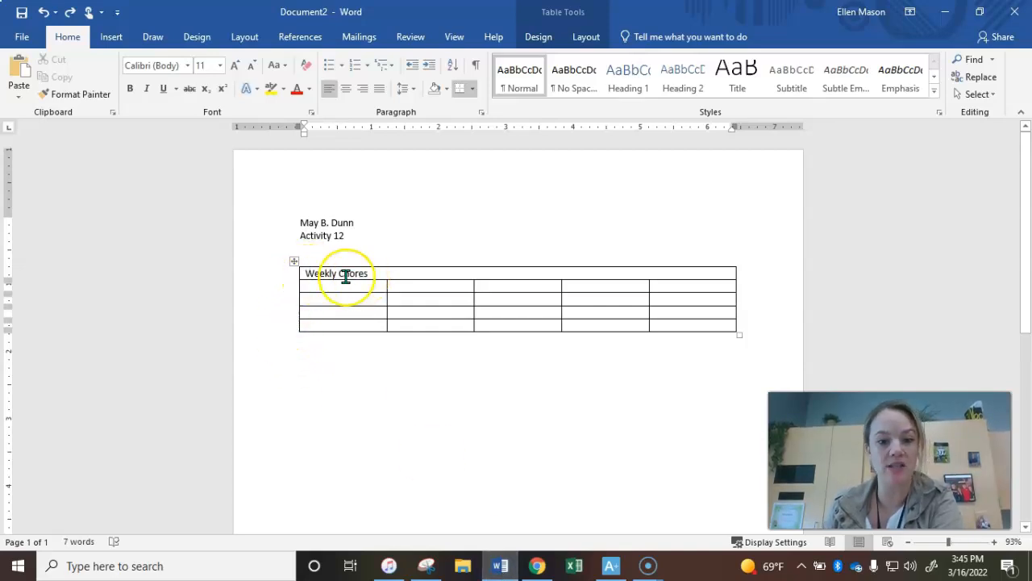
click(528, 557)
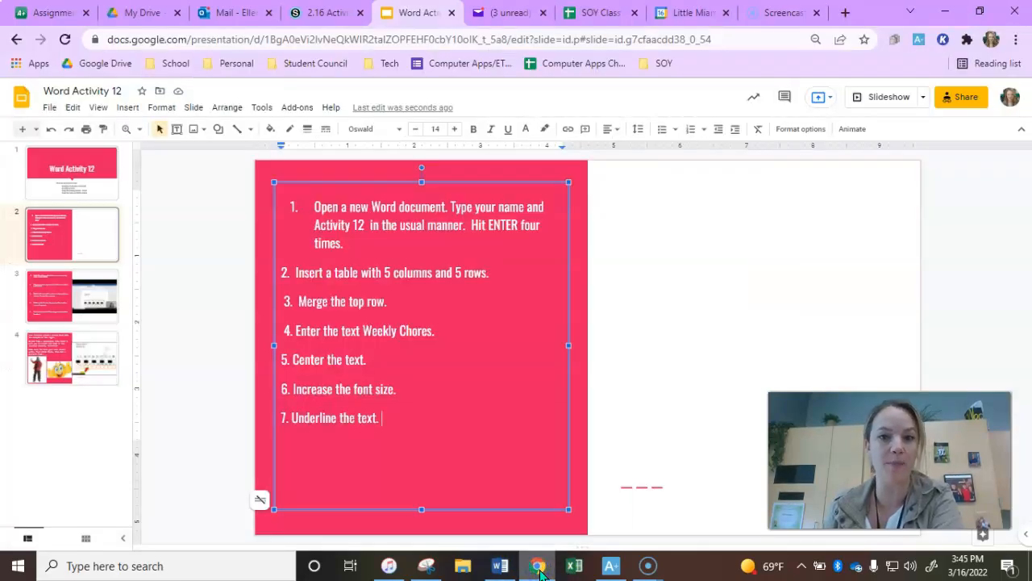
click(430, 444)
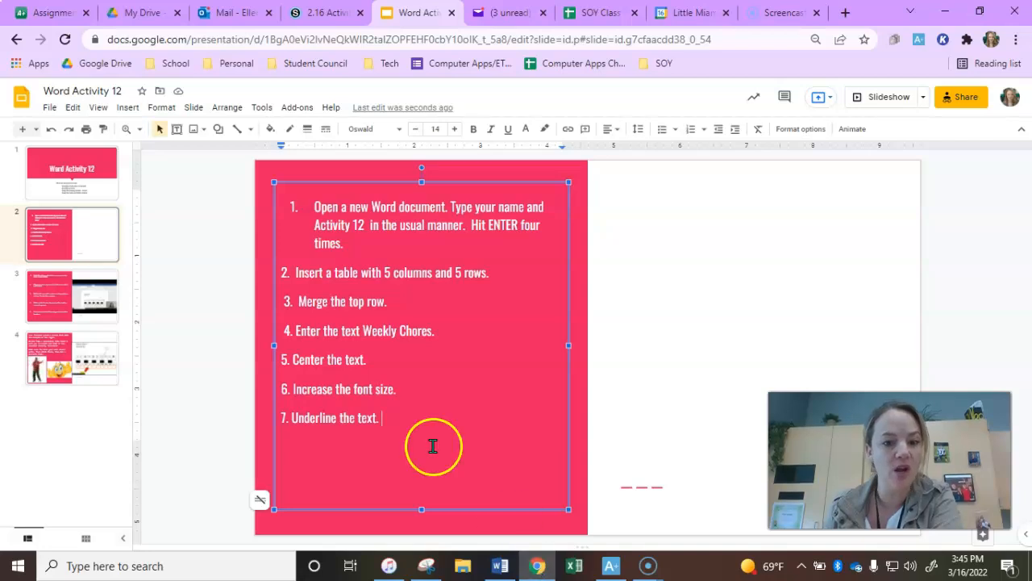
drag(371, 360, 272, 359)
drag(422, 396, 295, 396)
click(402, 425)
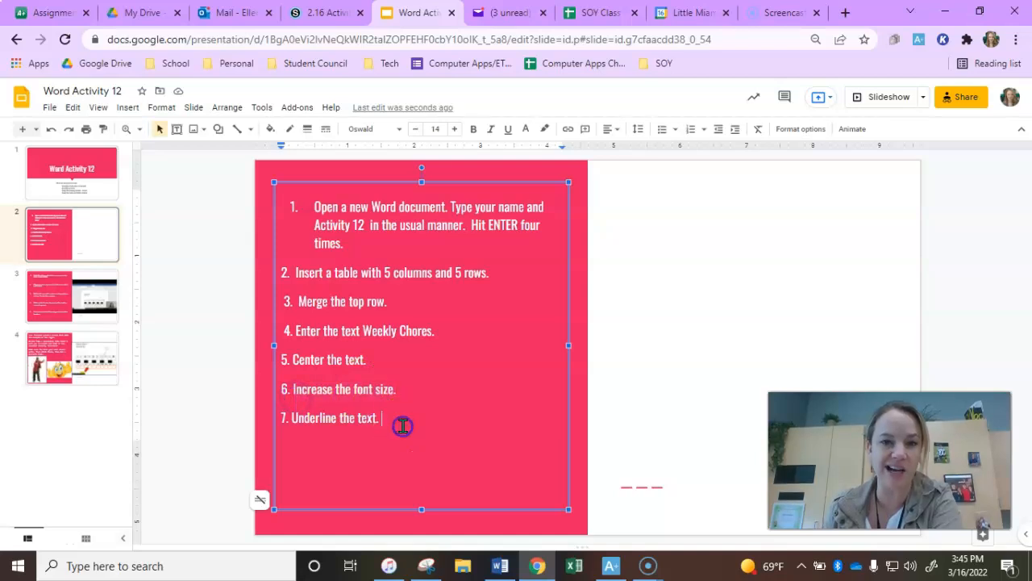
drag(410, 420, 286, 426)
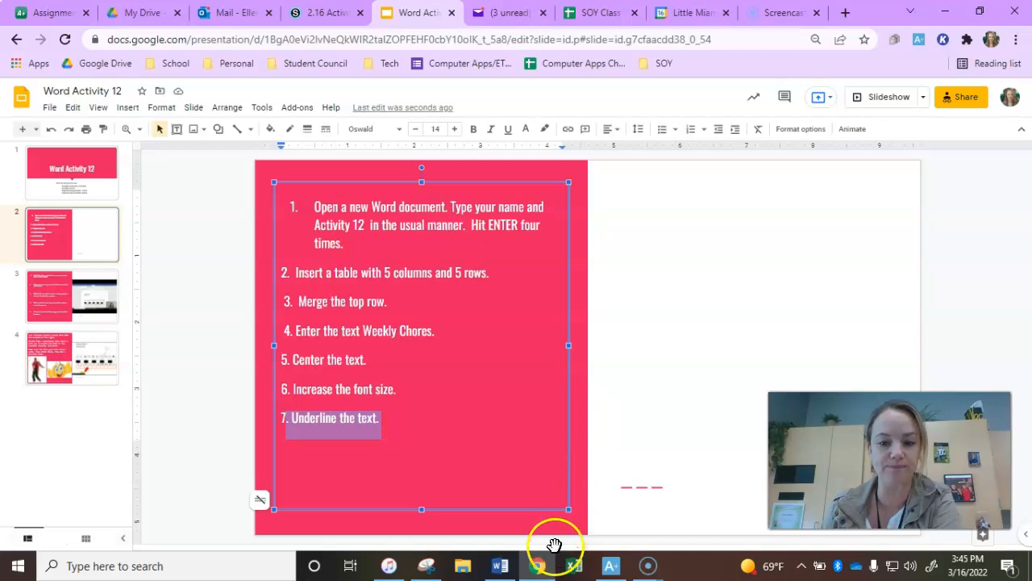
- Return to Word, center the Weekly Chores text in the top row and increase its font size to 26
click(504, 567)
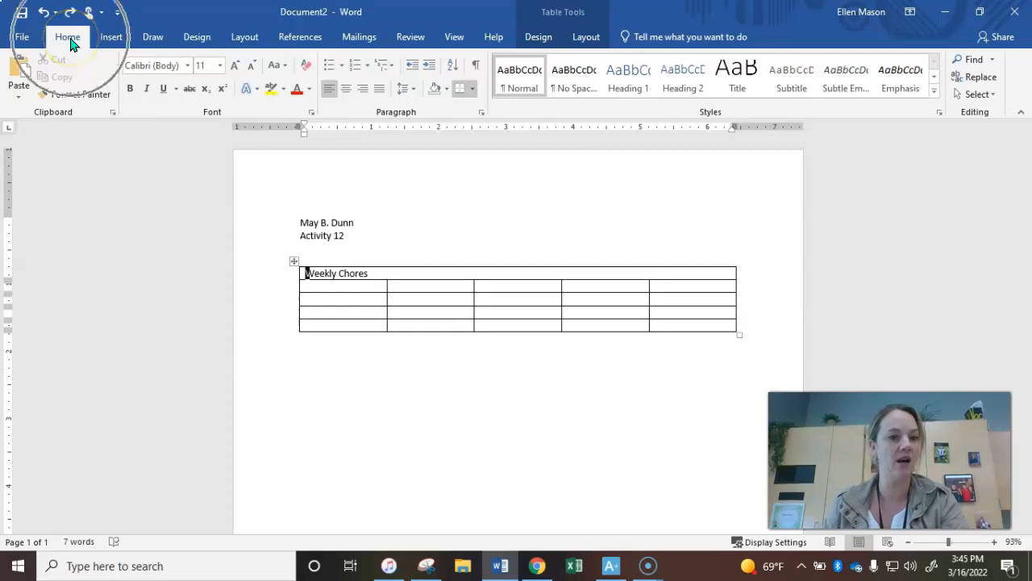
click(347, 91)
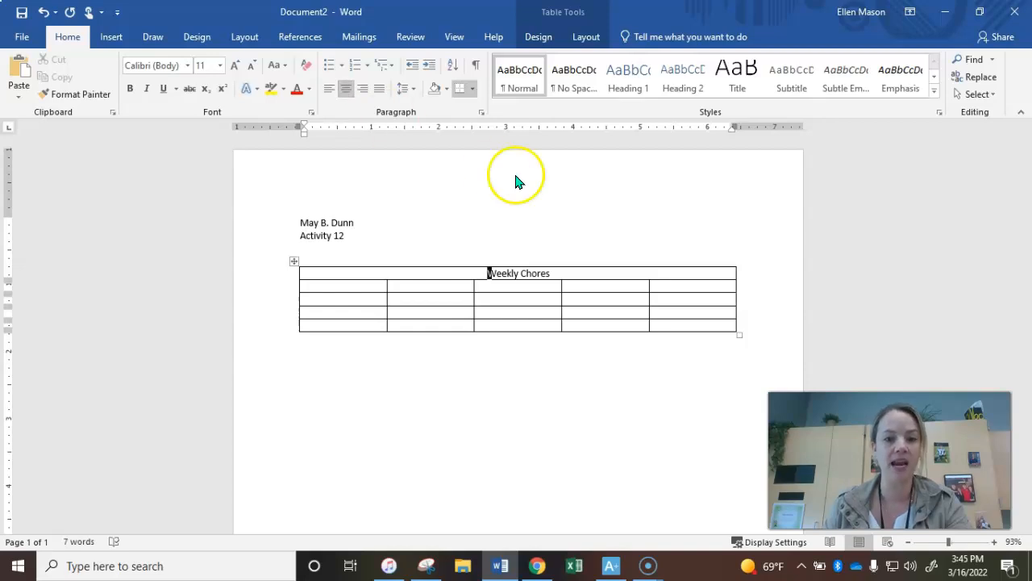
drag(566, 271, 479, 269)
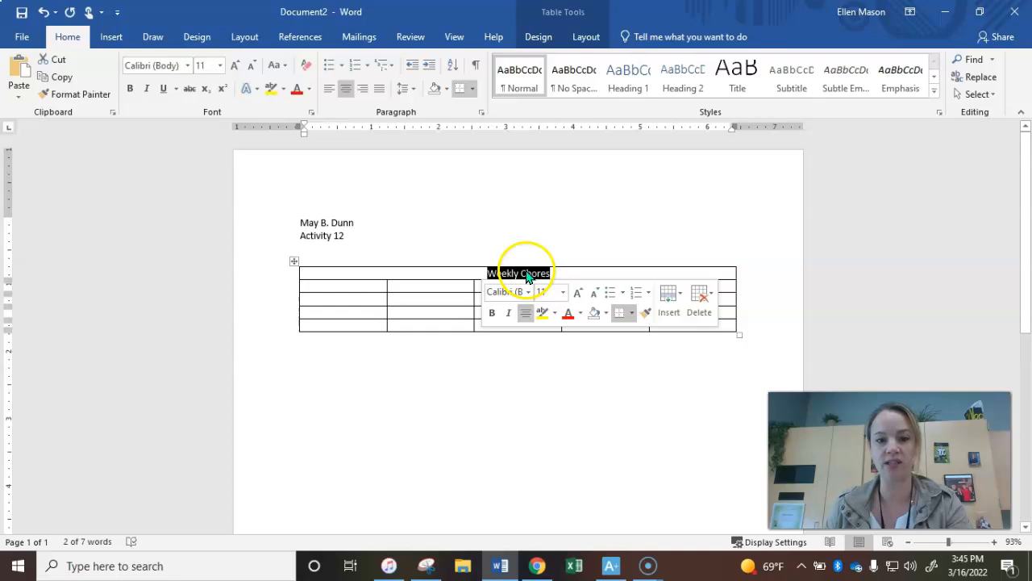
click(236, 71)
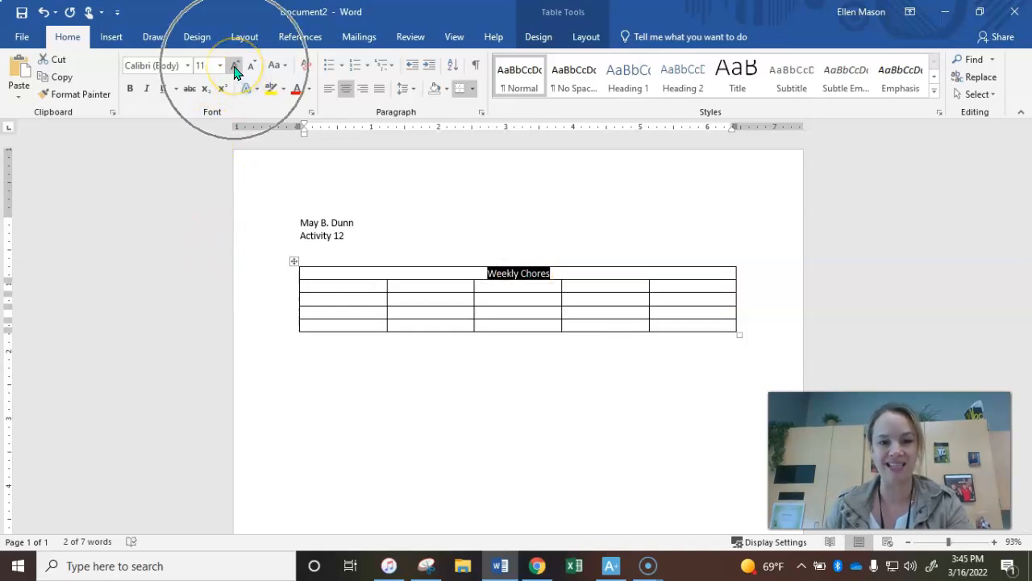
click(237, 68)
click(238, 67)
click(237, 67)
click(238, 67)
click(239, 67)
click(239, 68)
click(239, 67)
click(240, 68)
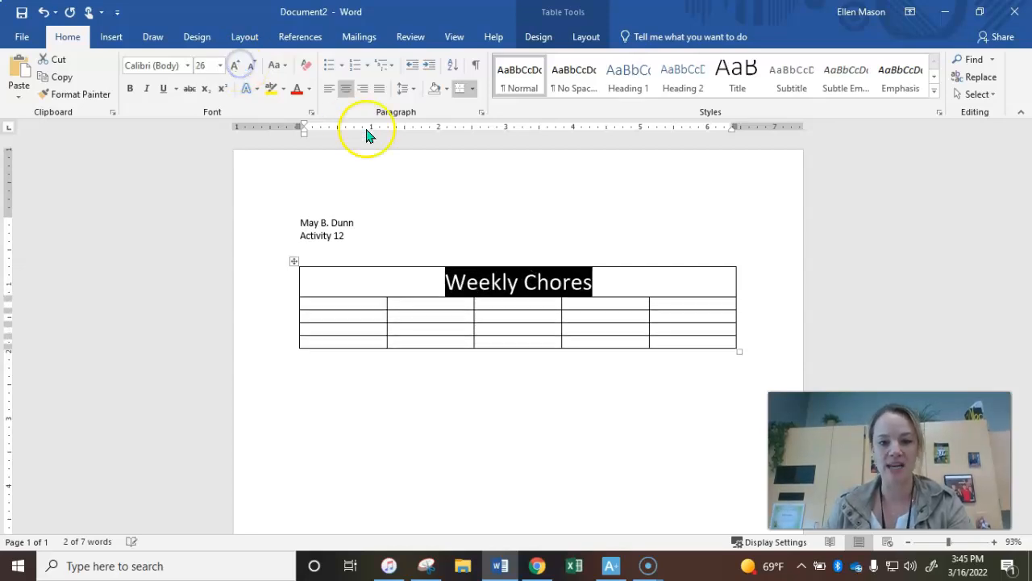
click(559, 170)
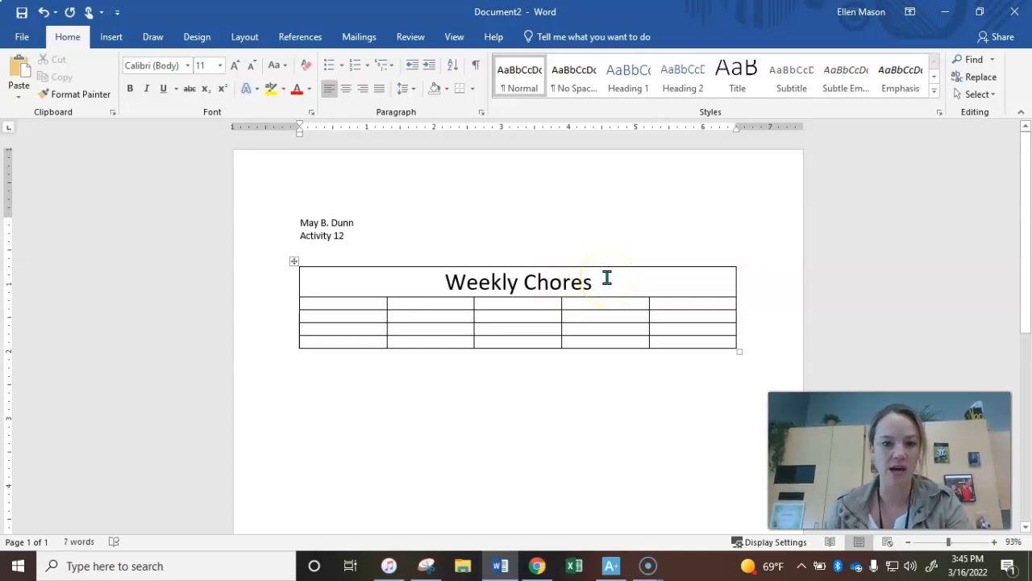
- Select the Weekly Chores text and open the underline color choices for it
click(565, 289)
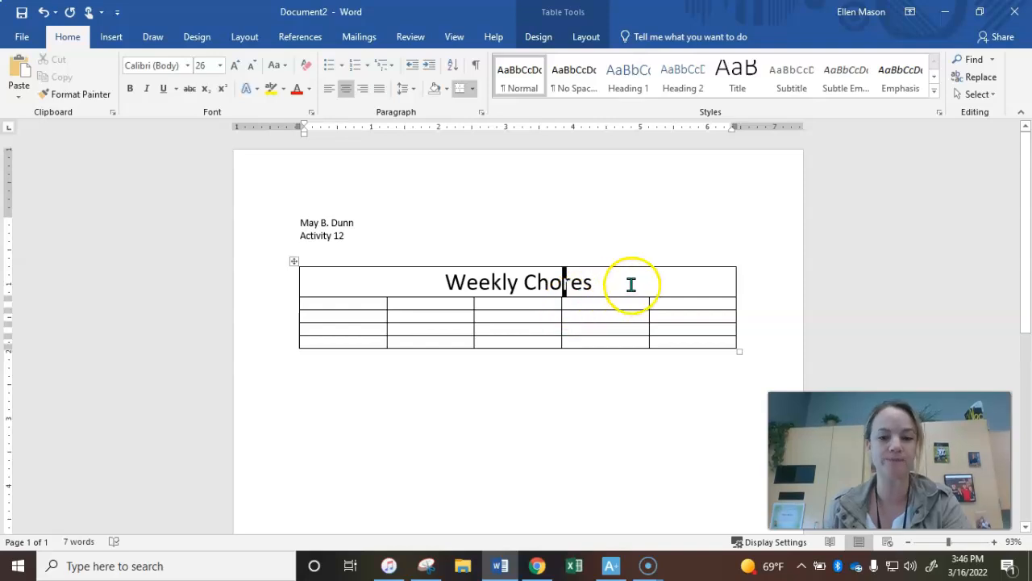
drag(606, 282, 455, 284)
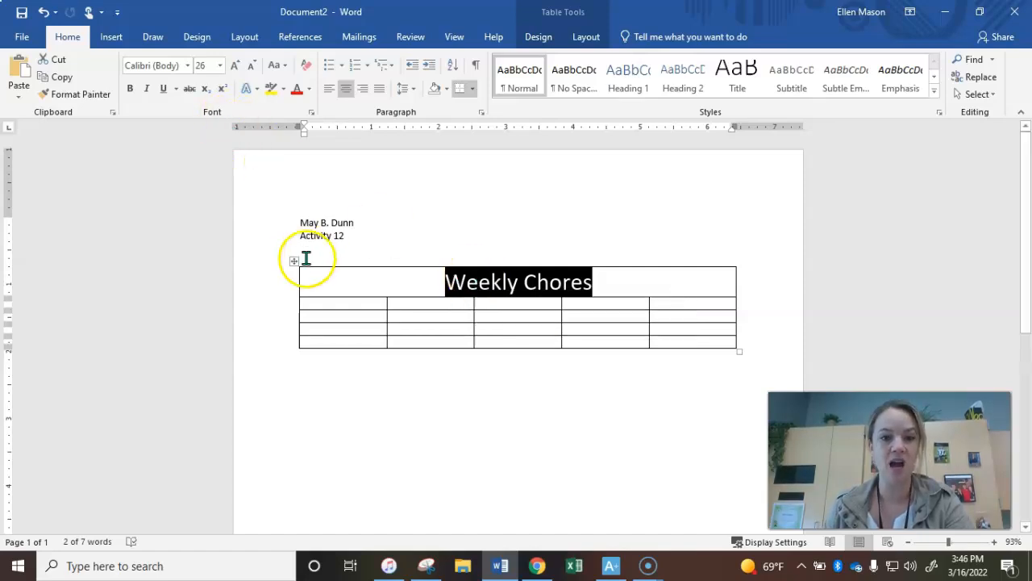
click(172, 92)
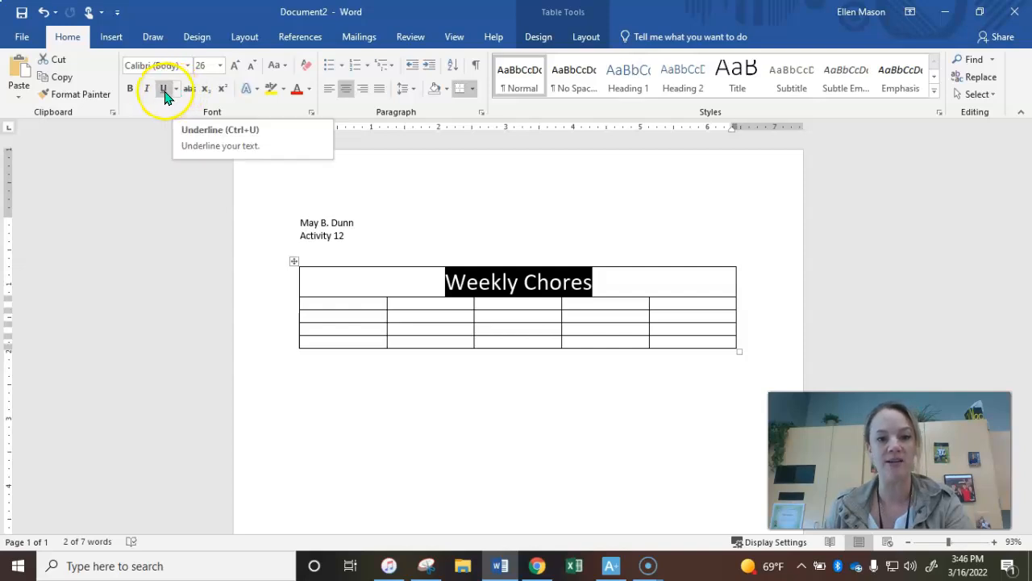
click(175, 94)
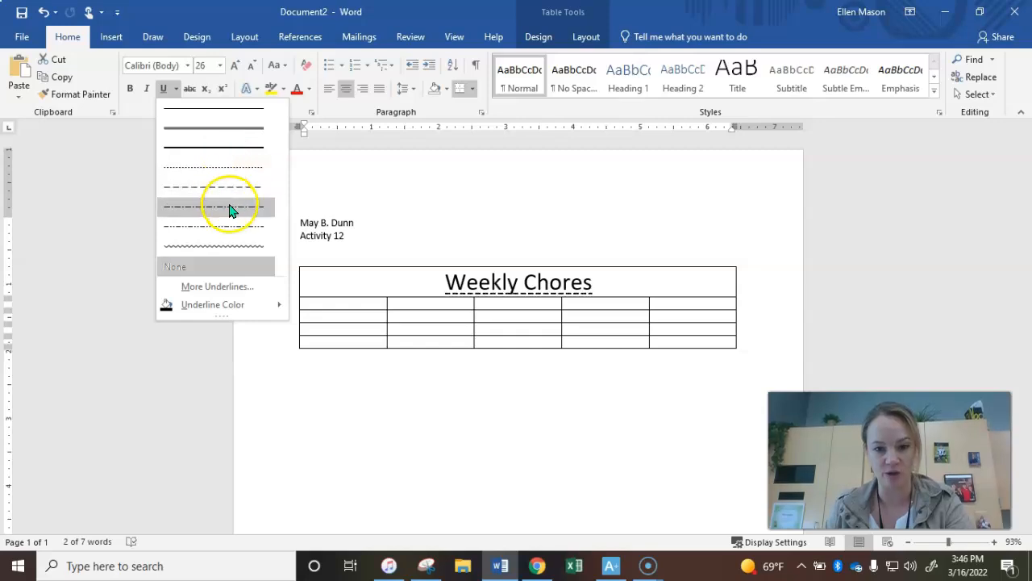
click(240, 289)
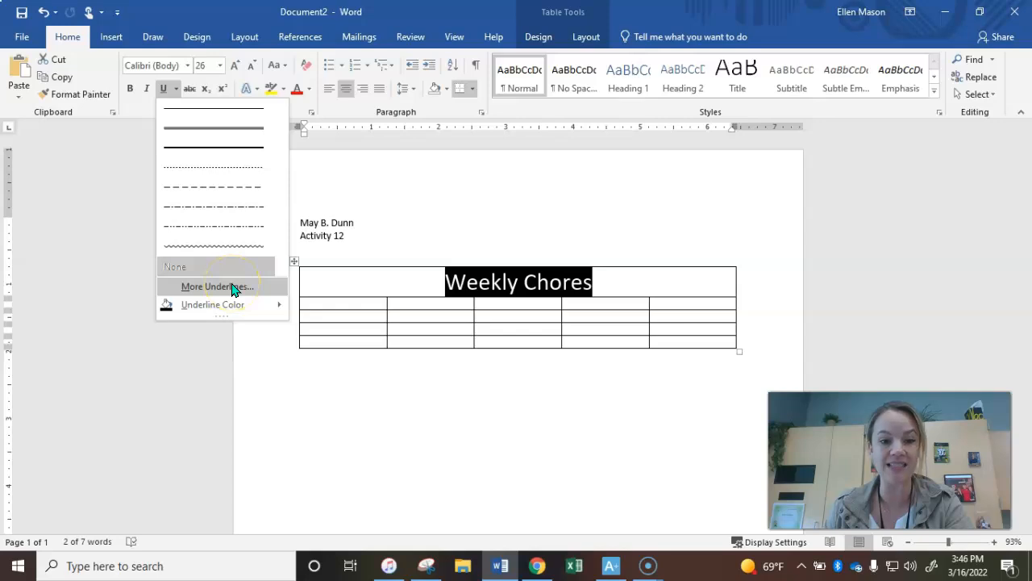
click(232, 308)
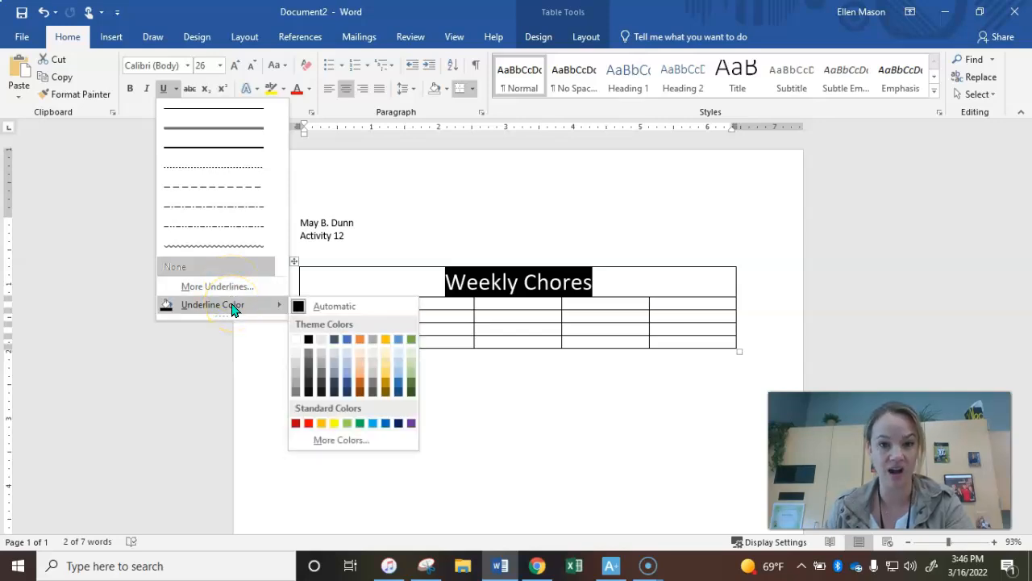